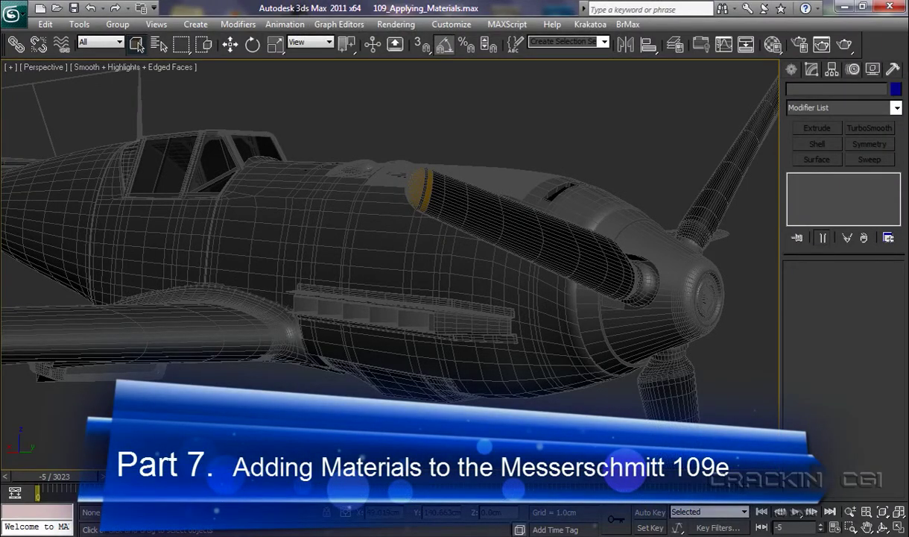
Step: Isolate the exhaust stack on the side of the engine cowling and assign the Exhaust material to it
click(374, 313)
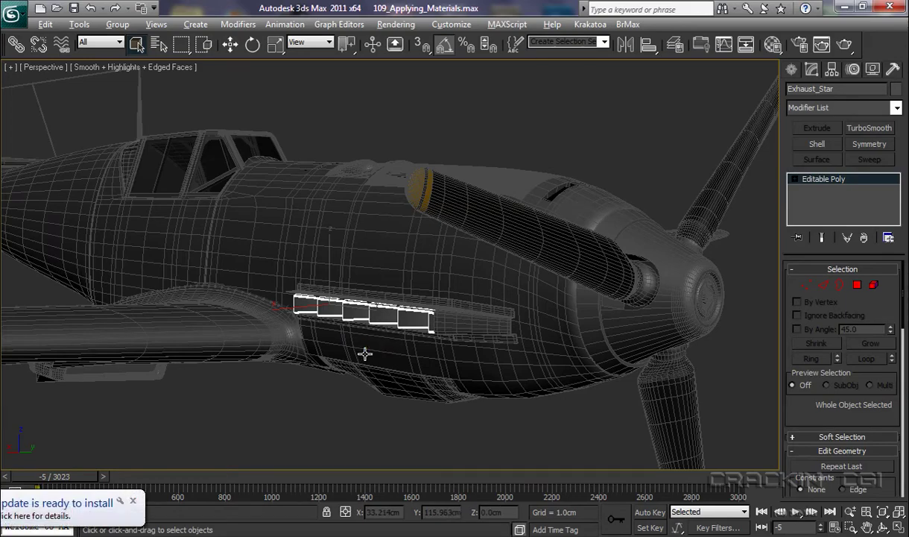
key(alt+q)
key(m)
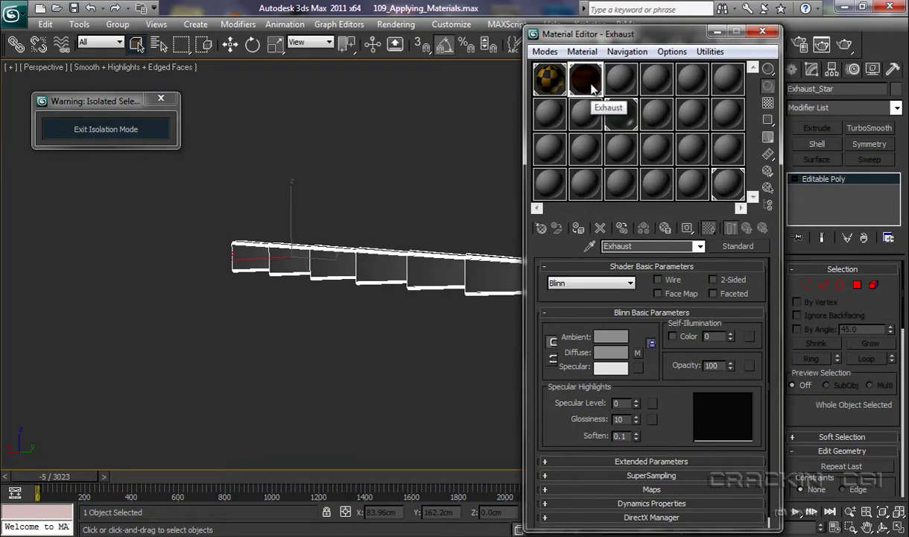
drag(592, 88, 427, 276)
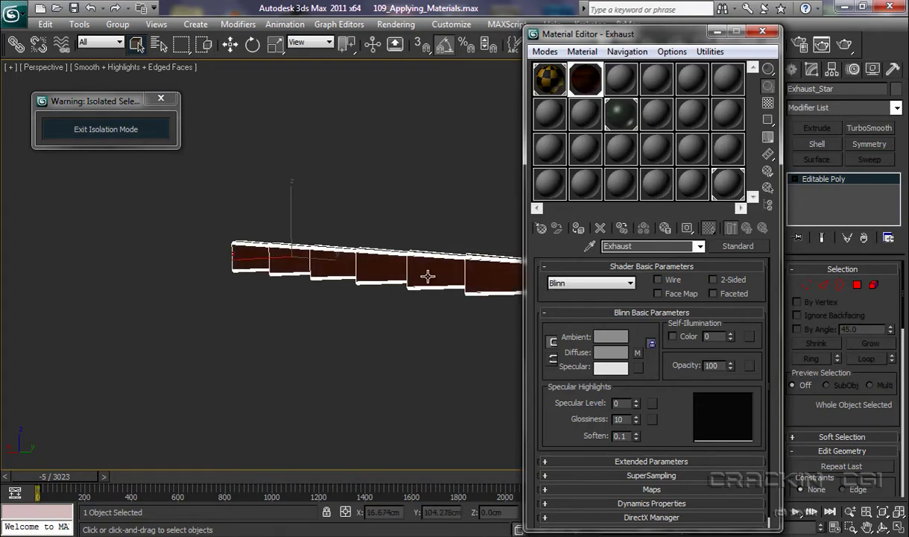
click(764, 32)
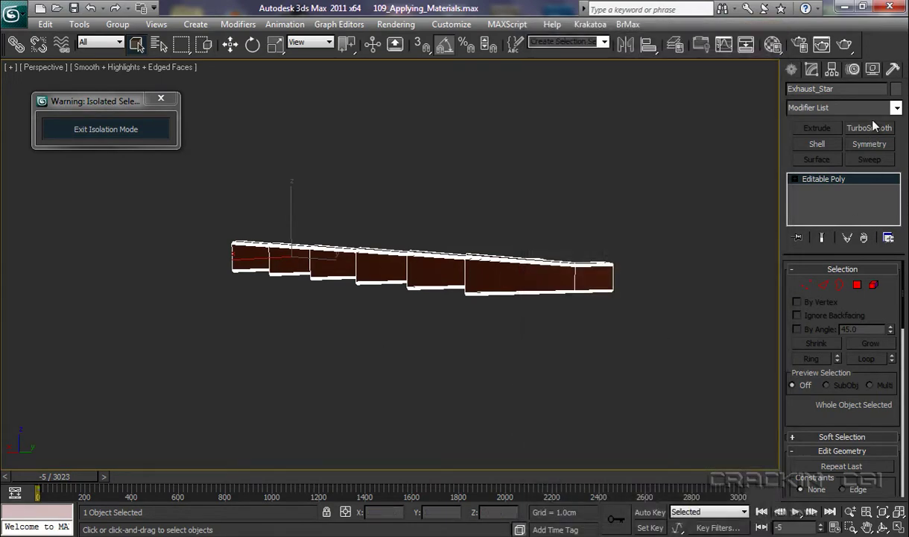
Step: Add a UVW Map modifier to the exhaust with Box mapping, about 6.09 cm wide and 8.93 cm high
click(896, 109)
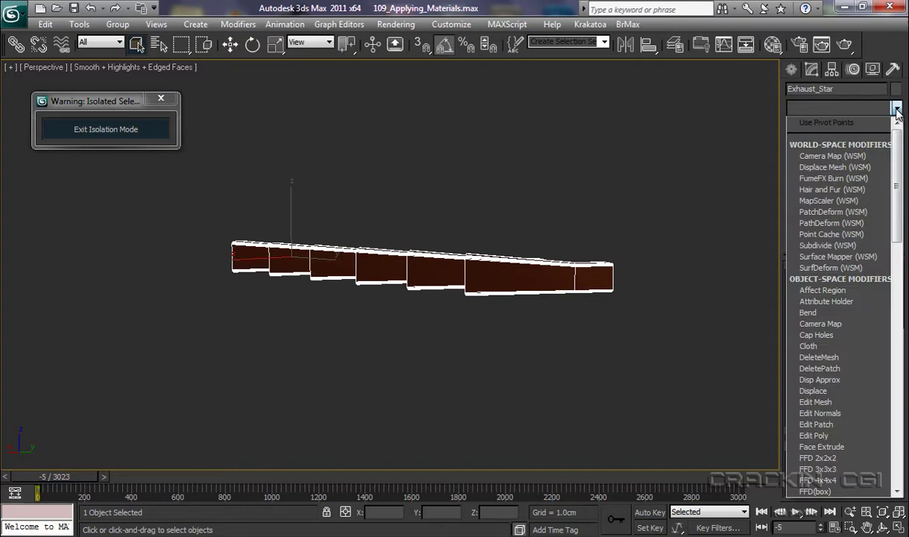
drag(897, 138, 897, 397)
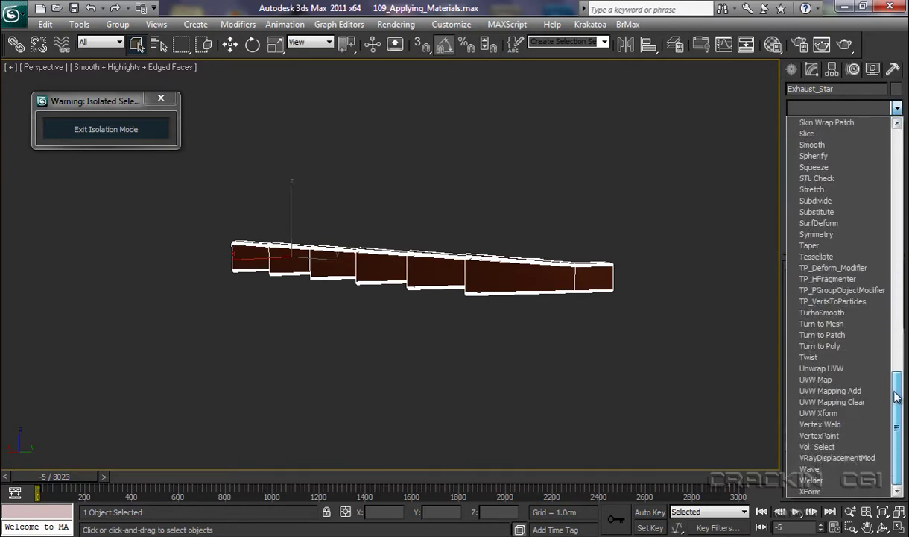
click(818, 380)
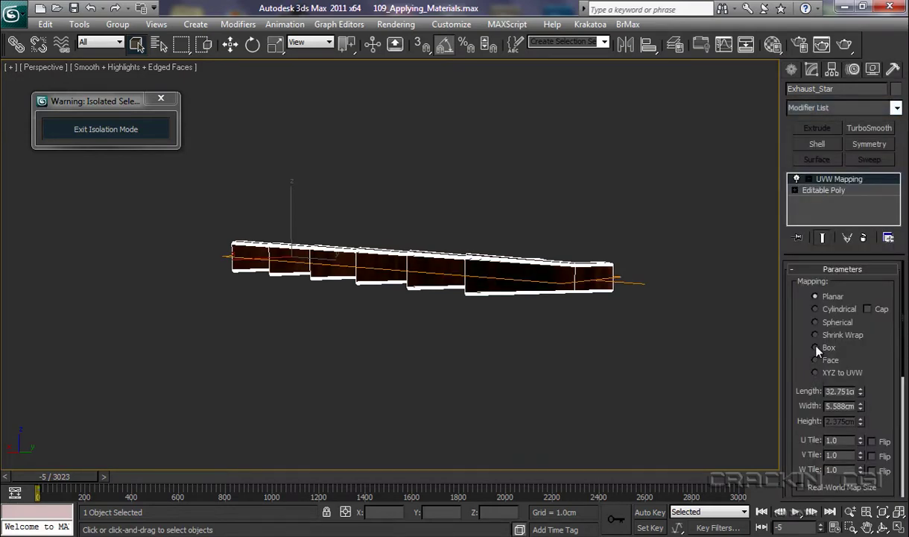
click(815, 348)
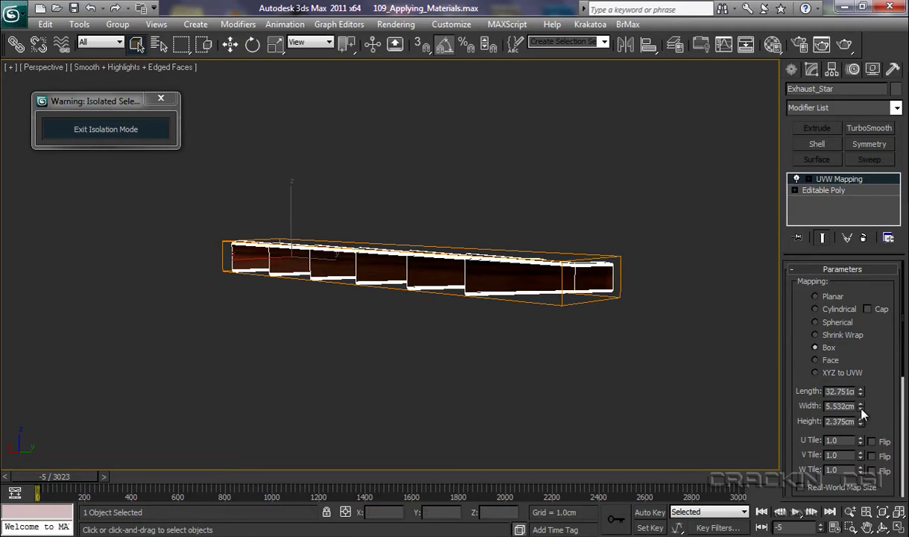
drag(860, 410, 867, 249)
Step: Rotate the UVW Mapping gizmo of the exhaust so the mapping box sits tilted around the stack
click(807, 179)
click(833, 191)
key(w)
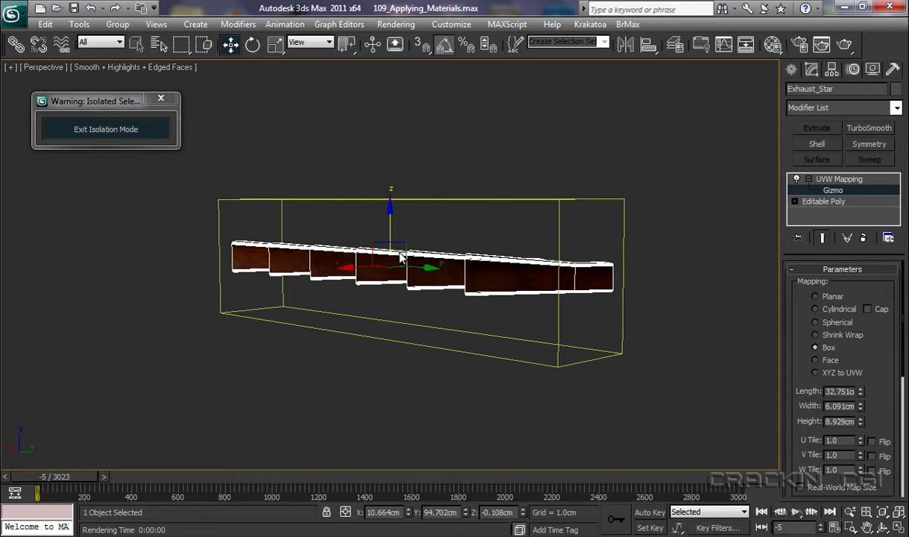
key(e)
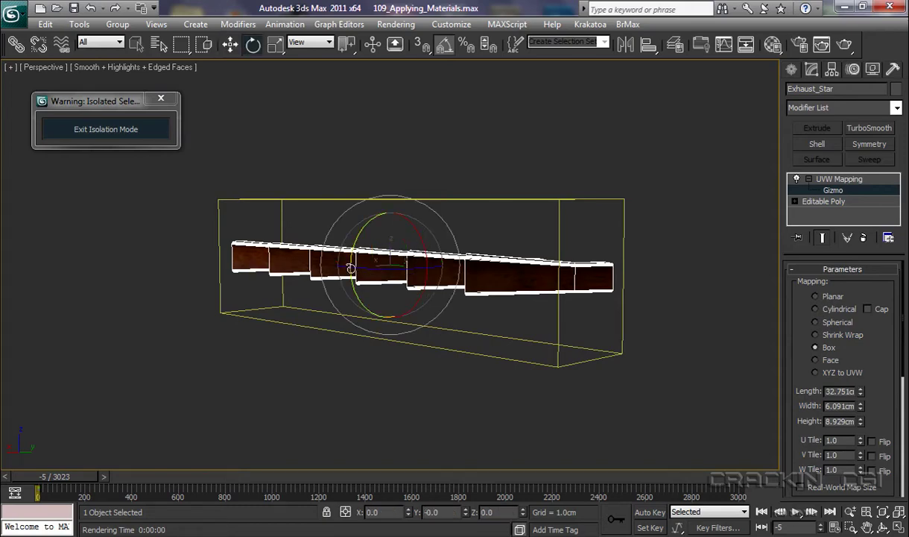
drag(335, 257, 357, 220)
right_click(357, 220)
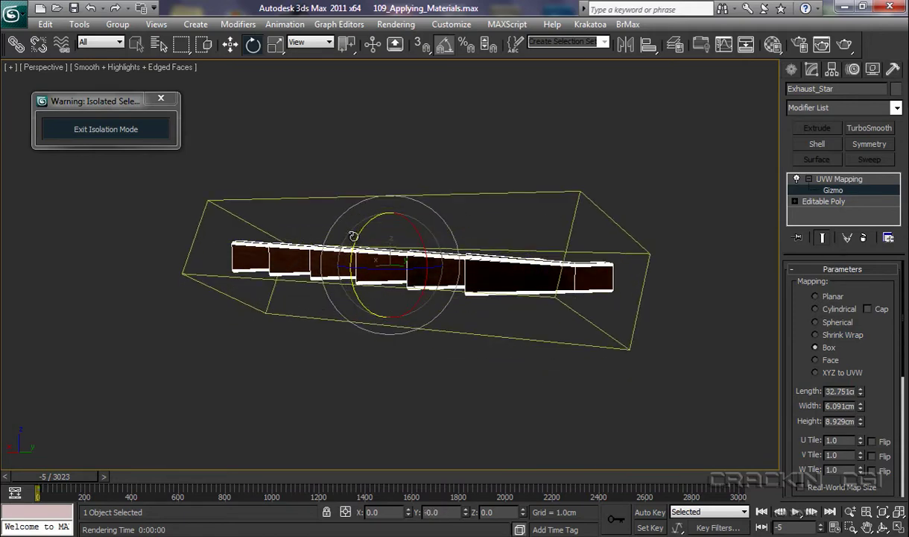
Step: Render the isolated exhaust in the Perspective view to check its texture mapping
click(802, 46)
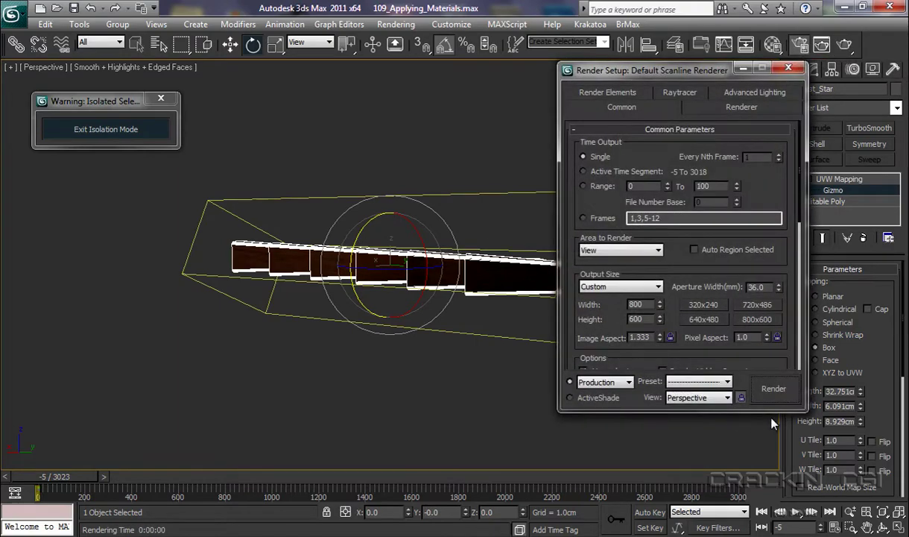
click(768, 383)
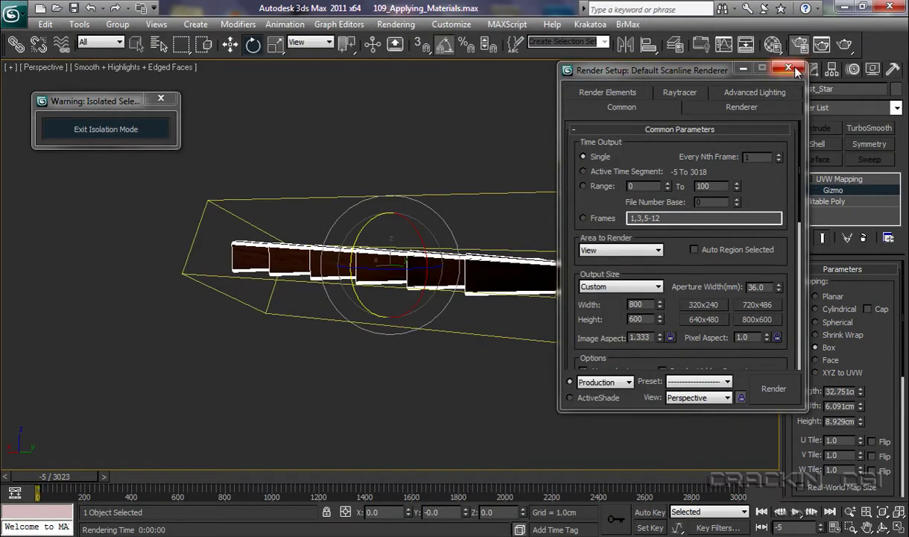
click(788, 70)
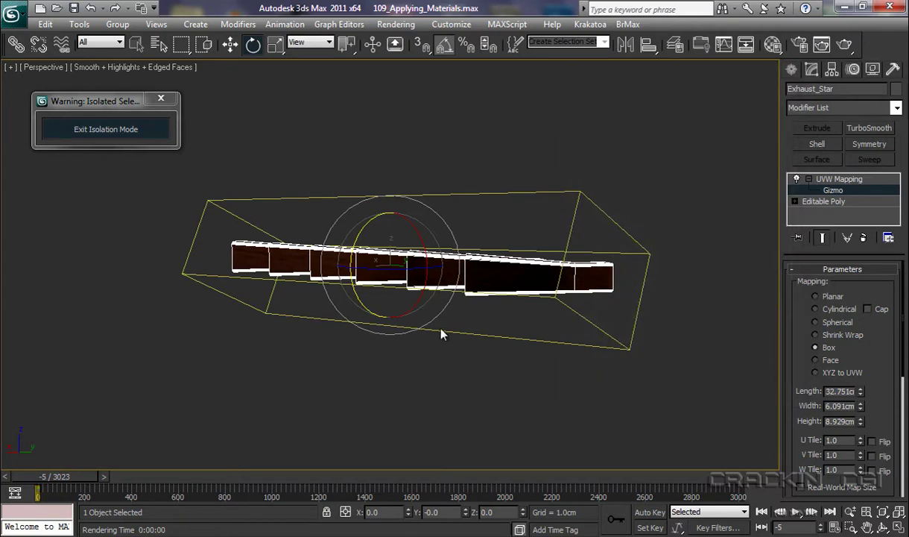
Step: Convert the mapped exhaust to an Editable Poly and exit isolation mode
click(809, 179)
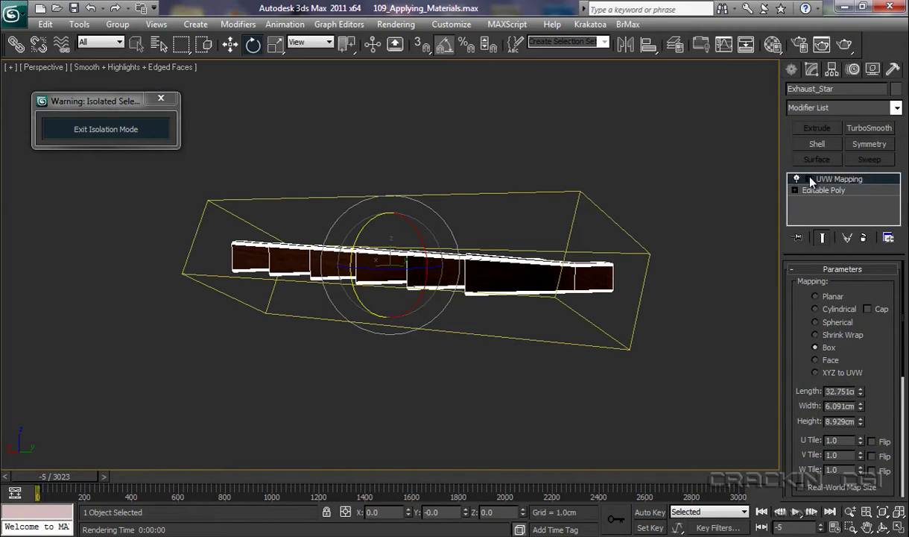
right_click(483, 274)
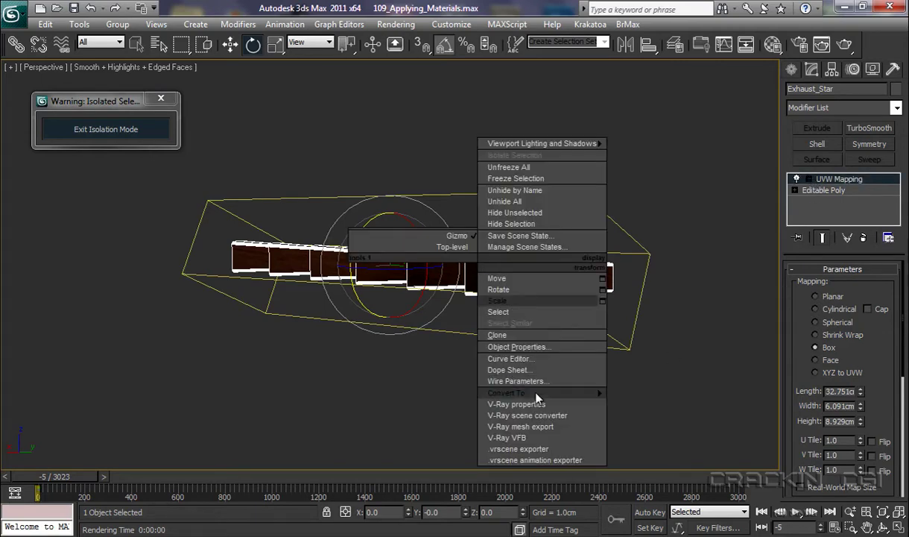
mouse_move(533, 395)
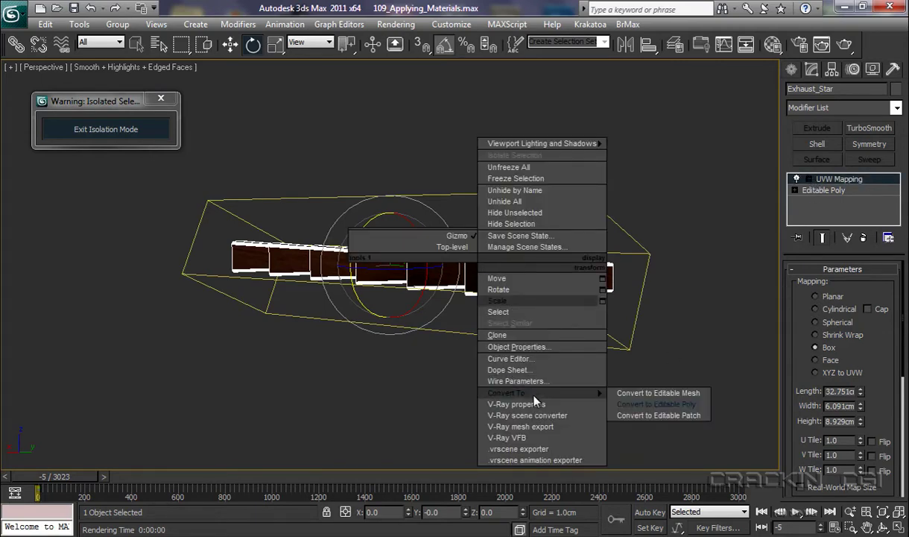
click(664, 405)
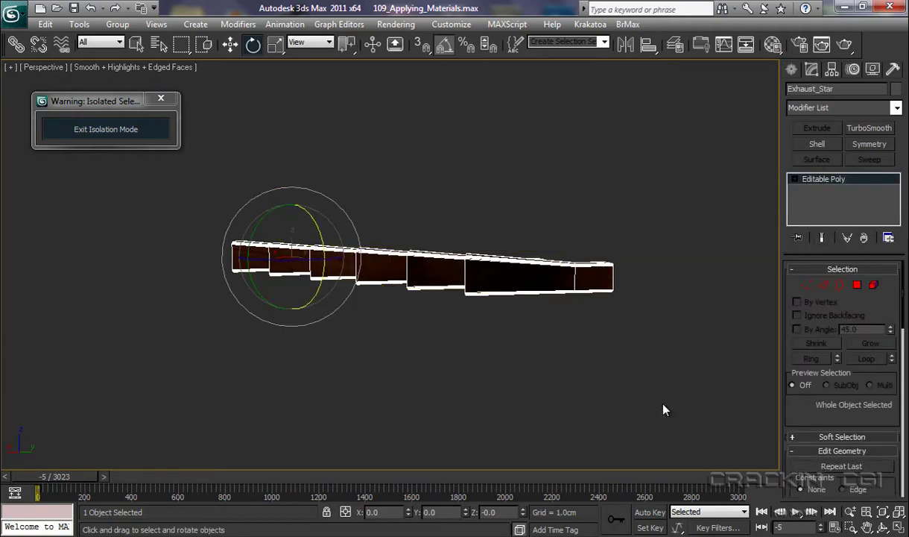
click(121, 132)
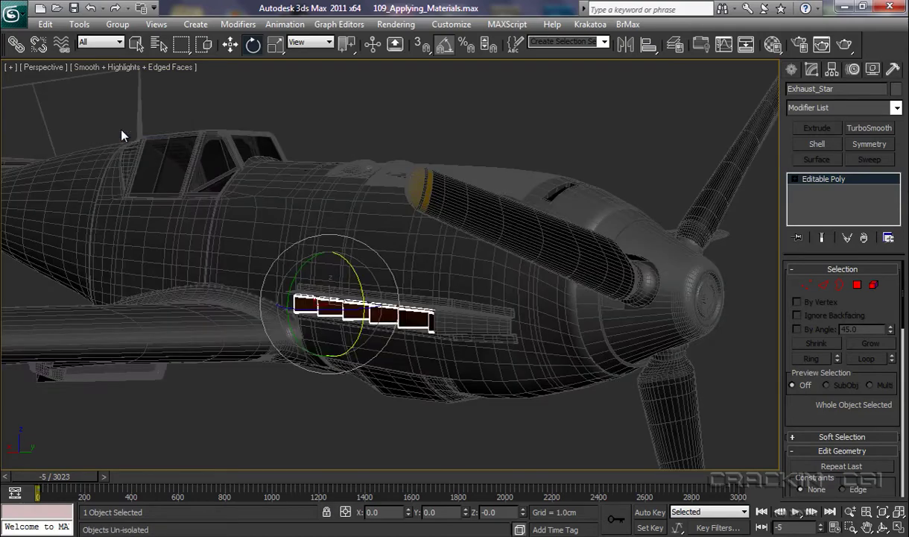
Step: Render the Perspective view of the aircraft to examine the exhaust material, and close the render windows
click(799, 45)
click(767, 384)
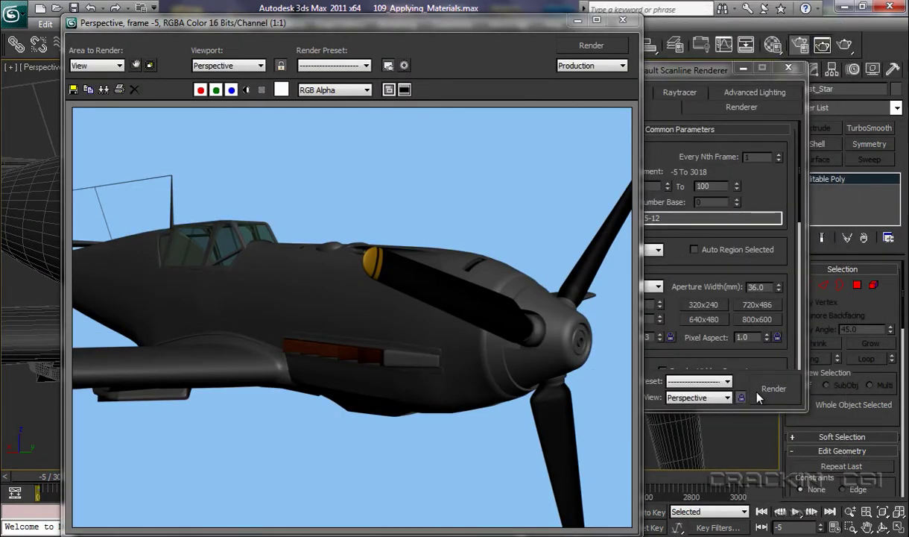
click(439, 404)
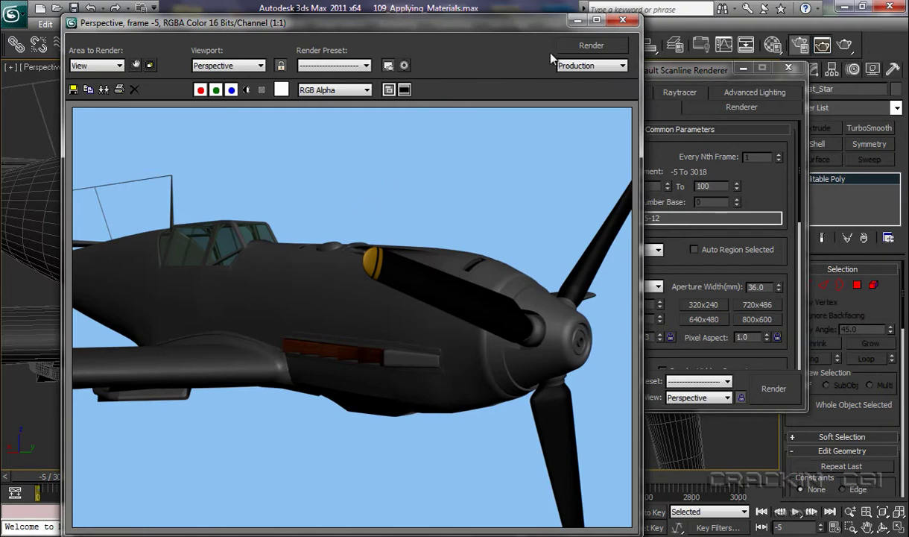
click(629, 24)
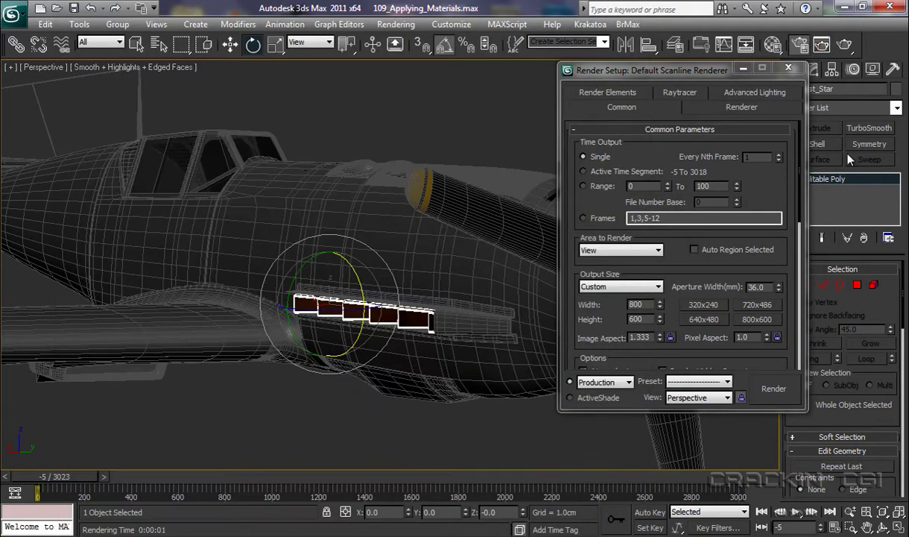
click(788, 69)
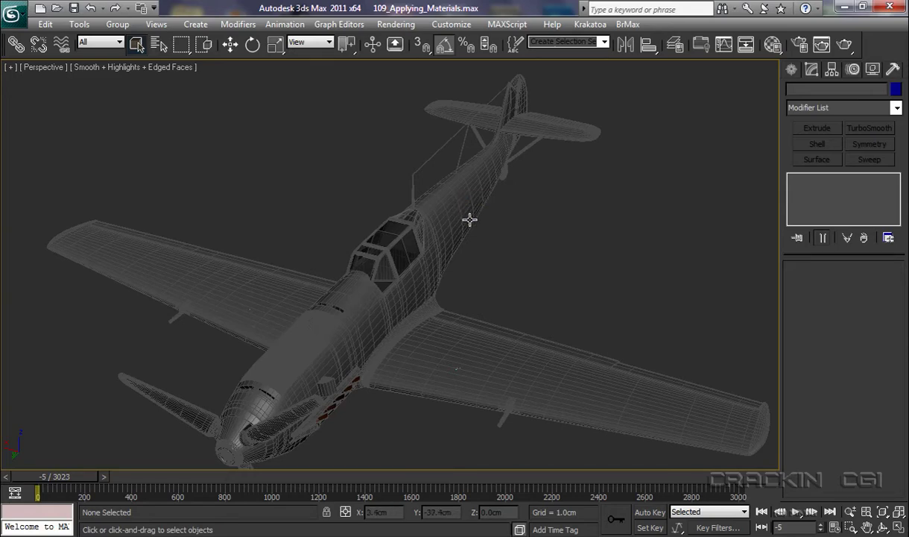
Step: Hide the Tail_Section, Propeller, Front_Wing and Cockpit layers
click(675, 46)
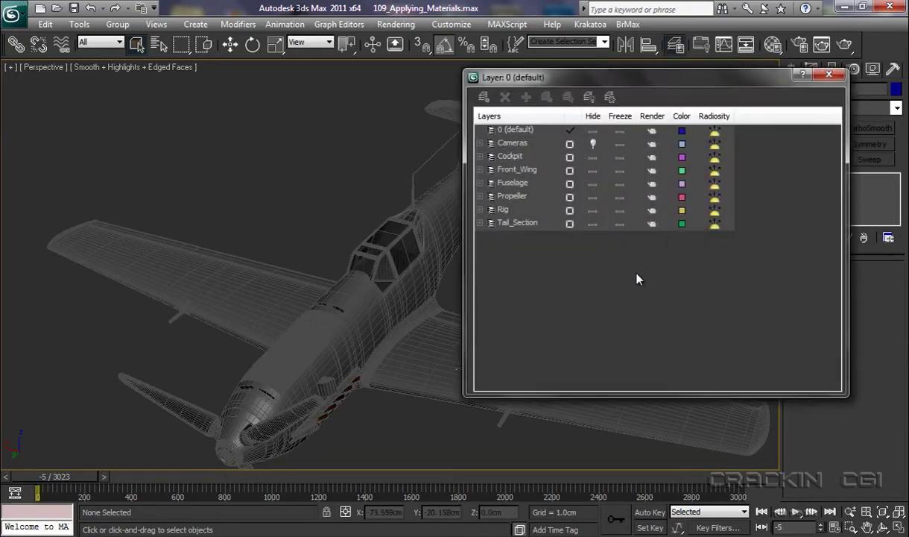
click(593, 224)
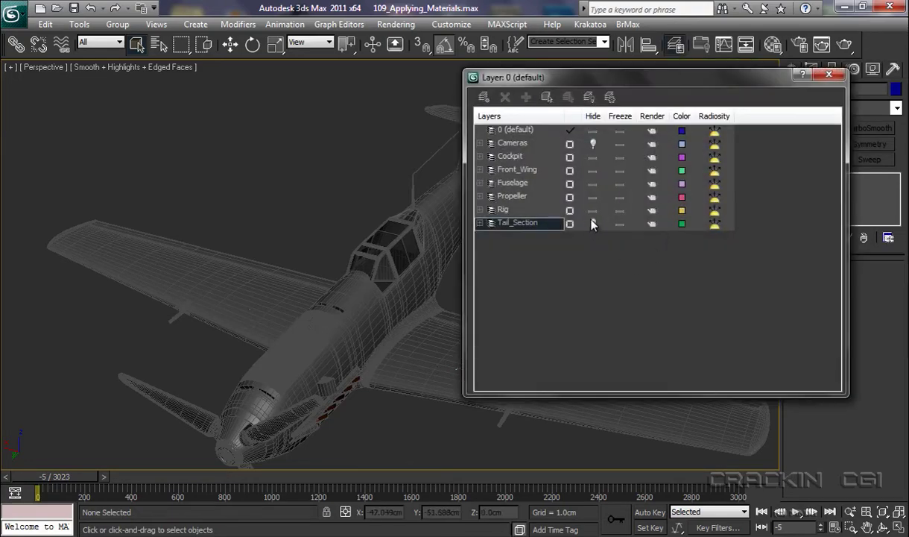
click(591, 197)
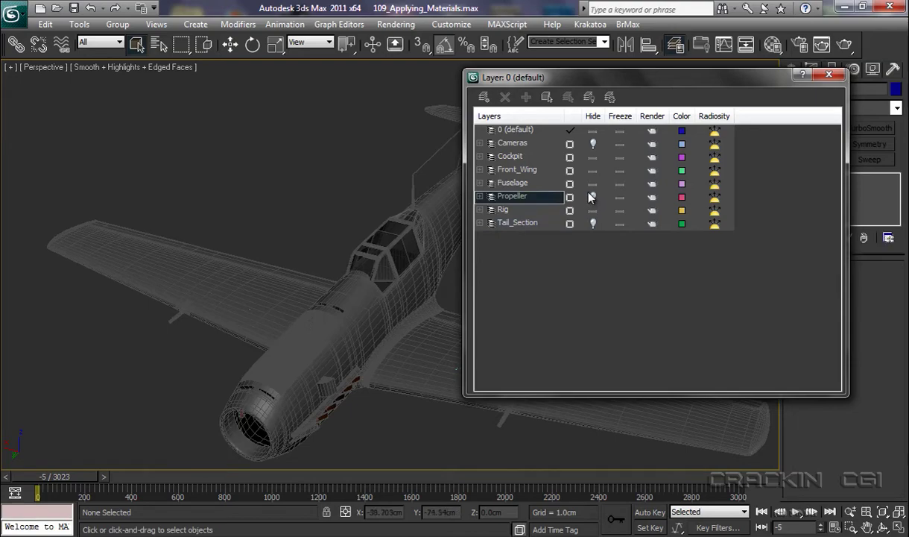
click(592, 170)
click(593, 156)
Step: Hide the air intake, its cover, the exhaust port, the remaining exhaust guard and Exhaust_Star within the Fuselage layer
click(479, 183)
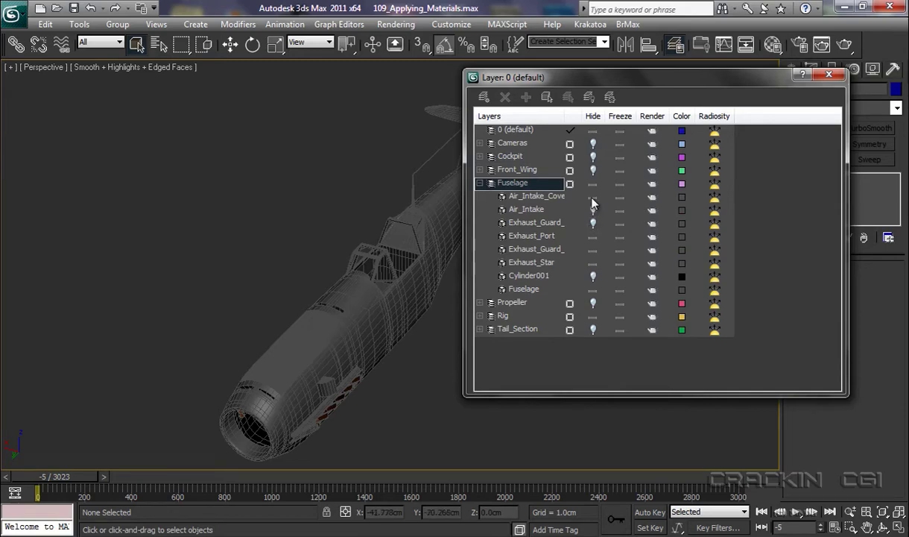
click(592, 196)
click(592, 209)
click(592, 235)
click(592, 249)
click(593, 263)
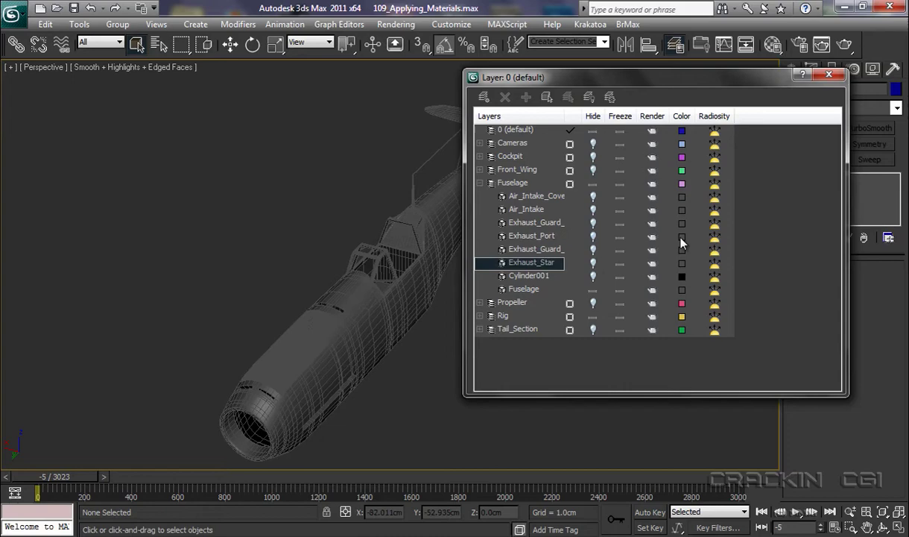
click(829, 75)
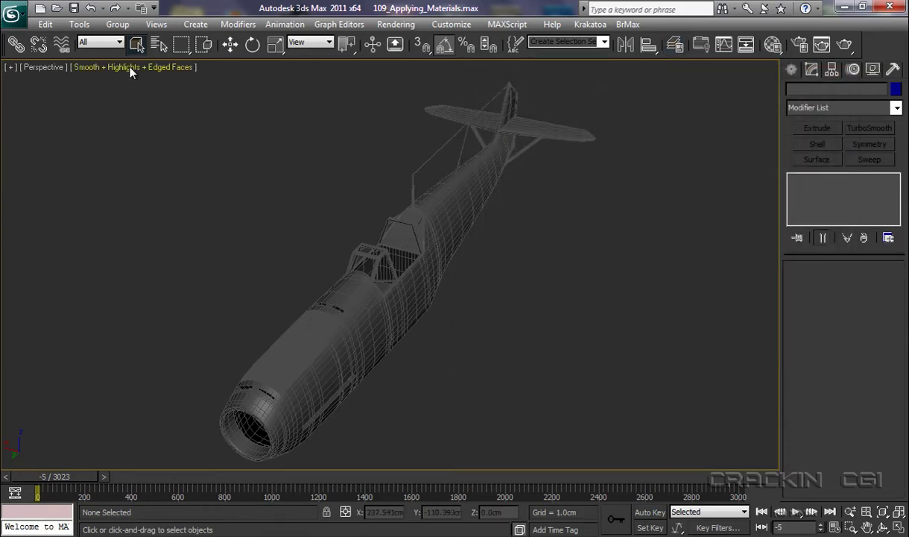
Step: Switch the Perspective view to Wireframe and add an Unwrap UVW modifier to the fuselage
click(130, 67)
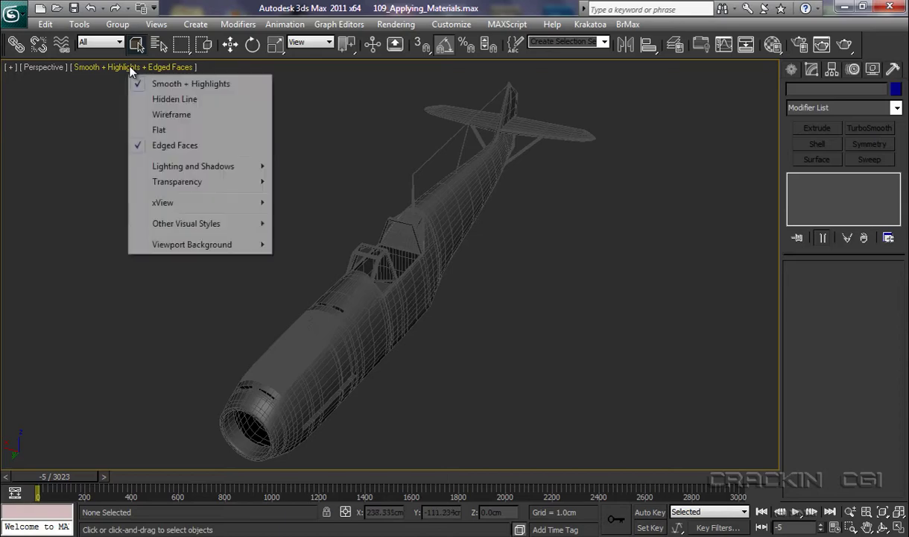
click(184, 117)
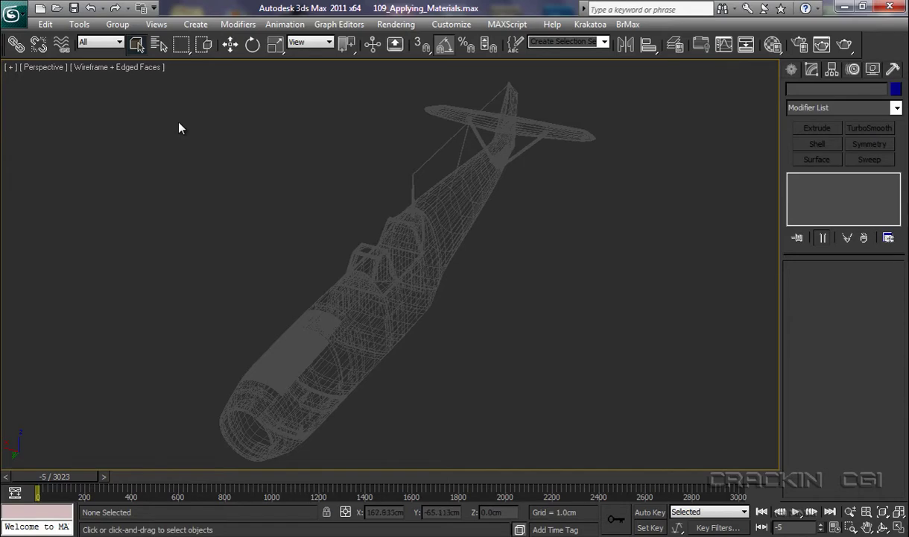
click(370, 308)
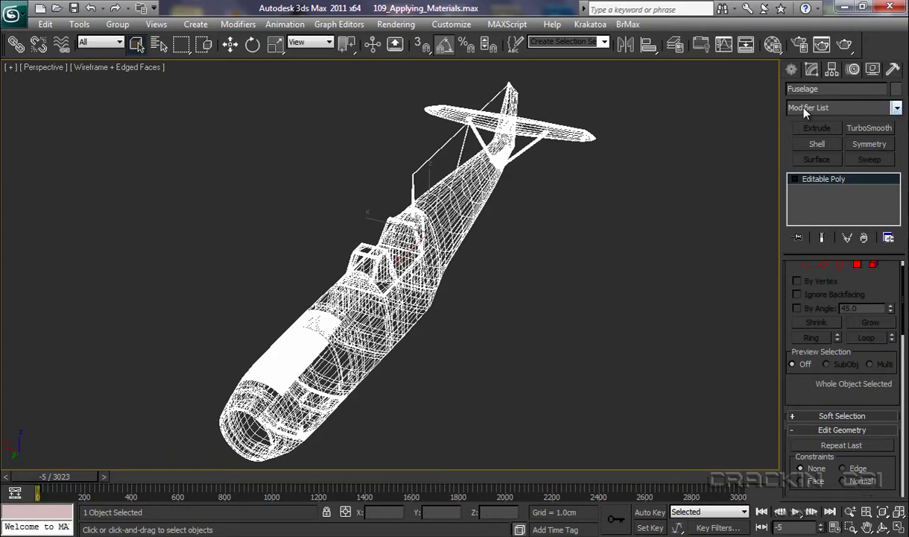
click(896, 109)
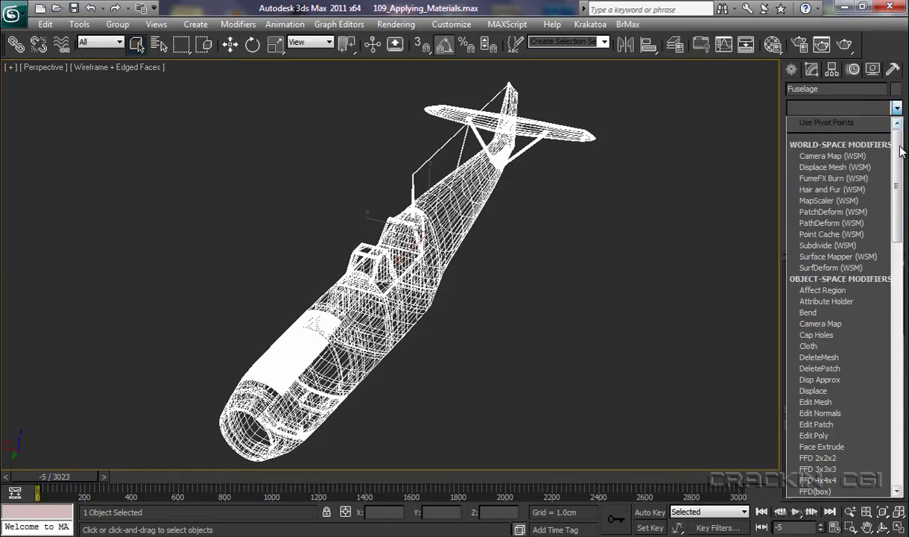
drag(897, 162, 900, 404)
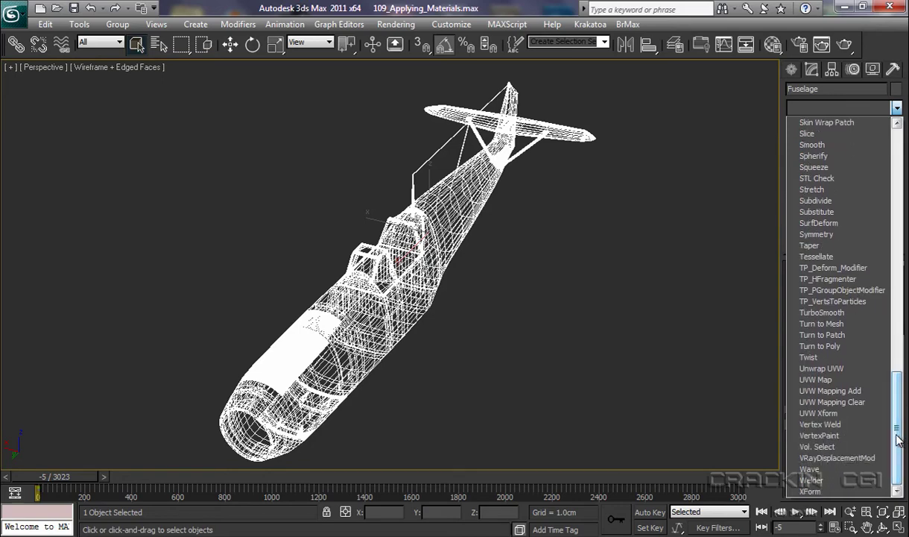
click(822, 368)
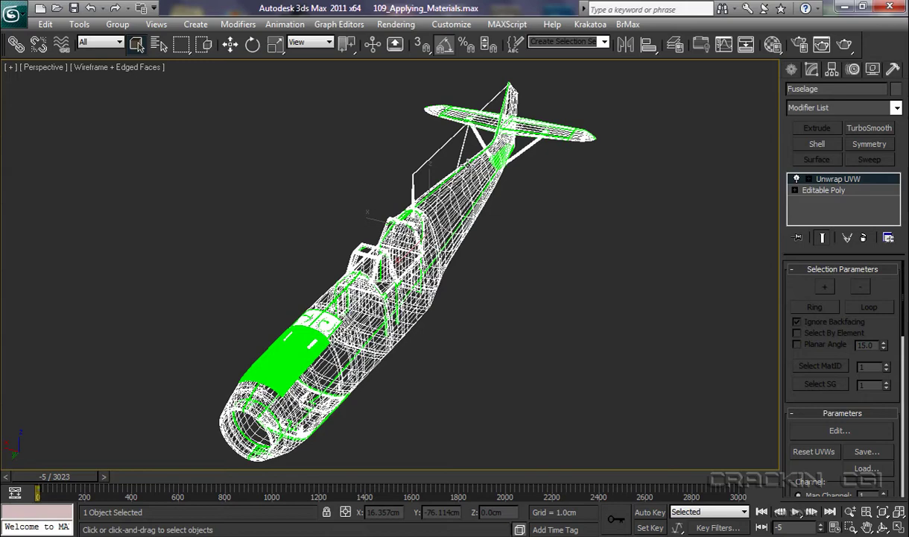
Step: Expand the Unwrap UVW sub-object levels and widen the command panel to two columns to expose the modifier's parameters
click(810, 181)
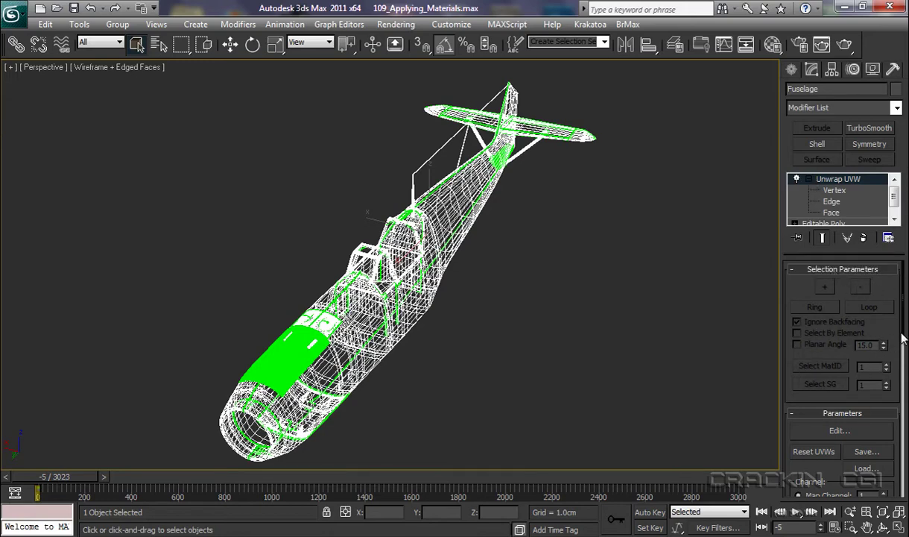
drag(904, 319, 904, 391)
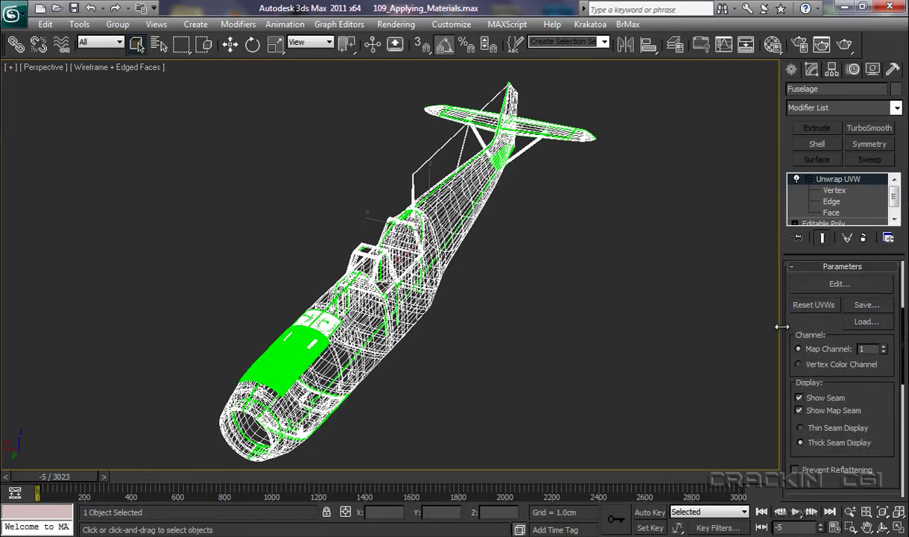
drag(780, 326, 702, 331)
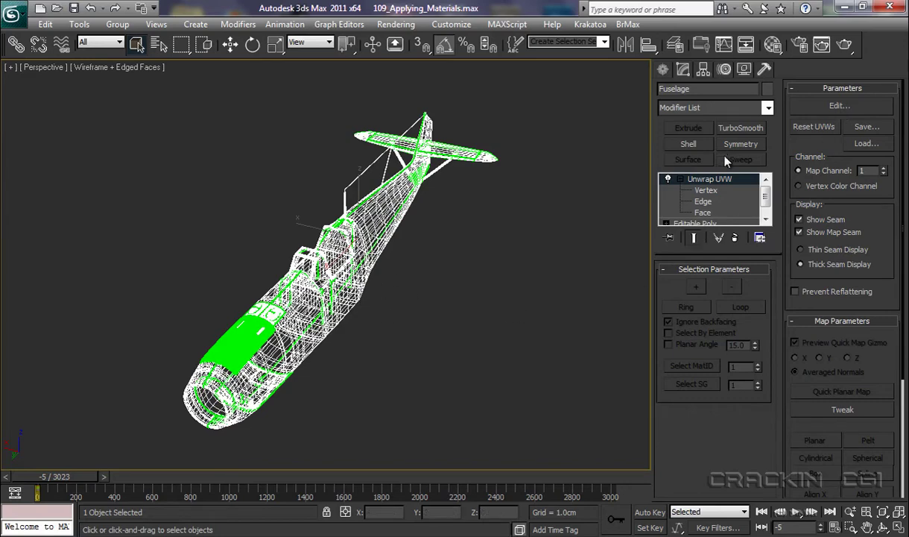
Step: Open the UV editor for the fuselage, then move and shorten its window so the selection options fit on screen
click(840, 106)
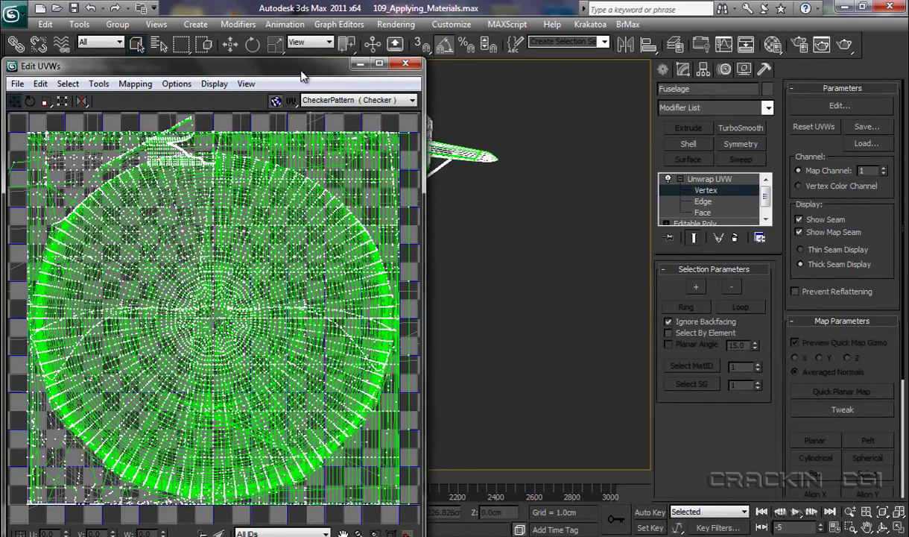
drag(296, 65, 448, 27)
drag(361, 507, 358, 432)
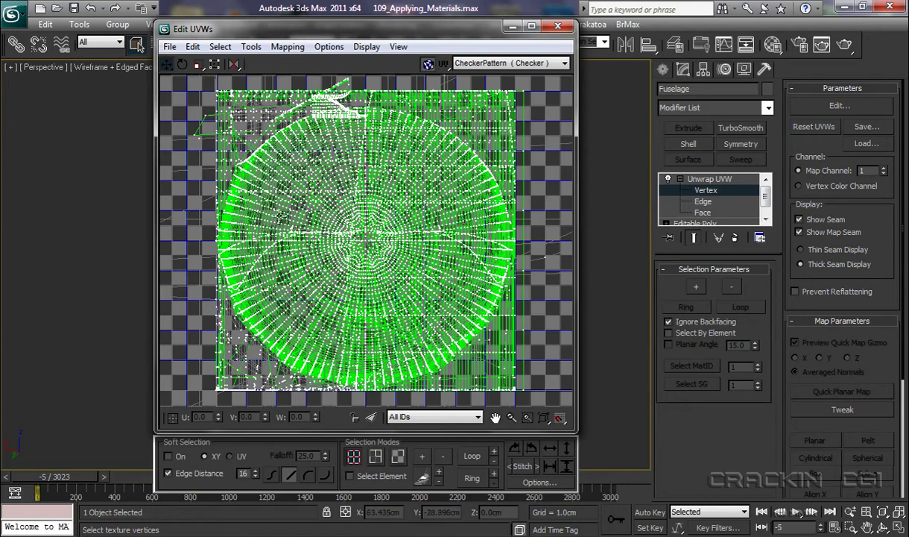
Step: Apply the vertex-to-face selection conversion and switch the fuselage unwrap to Face sub-object mode
click(707, 191)
click(221, 47)
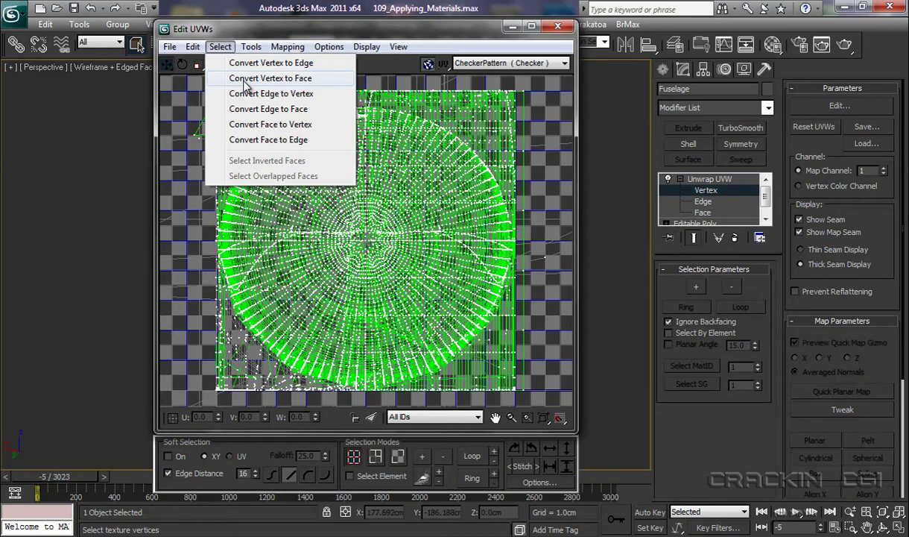
click(296, 78)
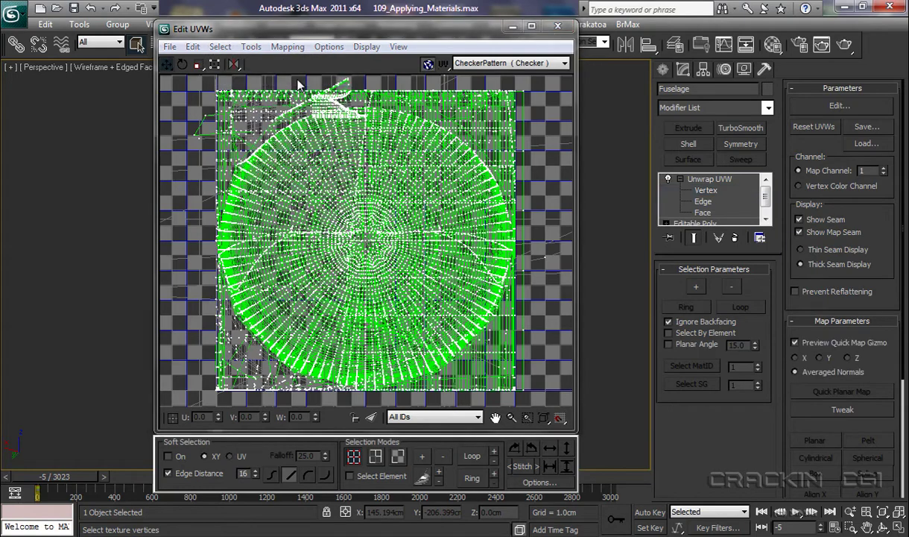
key(3)
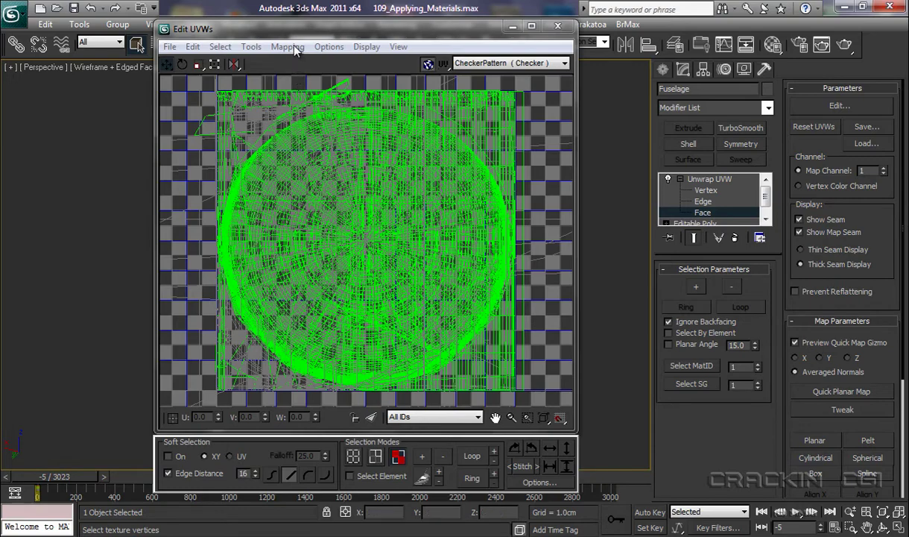
Step: Apply Flatten Mapping to the fuselage with a face angle threshold of 45, spacing 0.02, and clusters normalized, rotated and filling holes
click(296, 47)
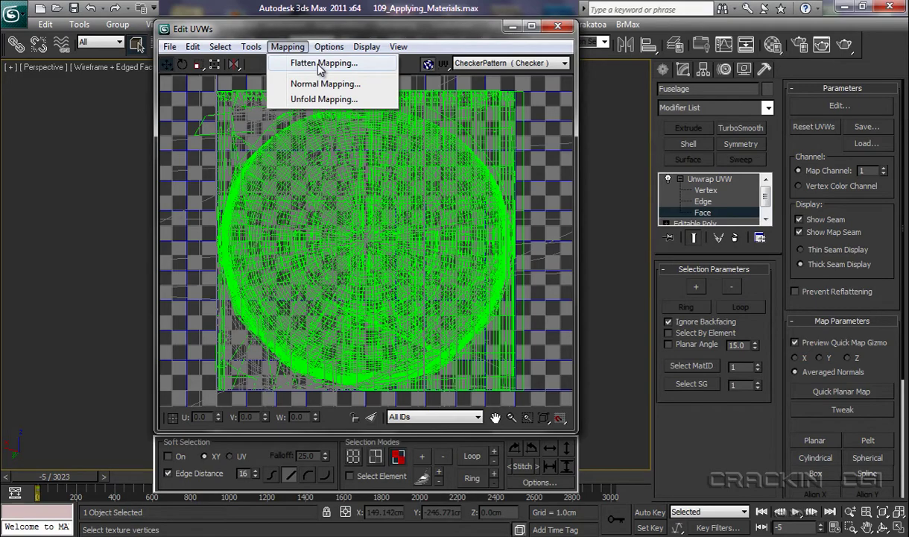
click(320, 64)
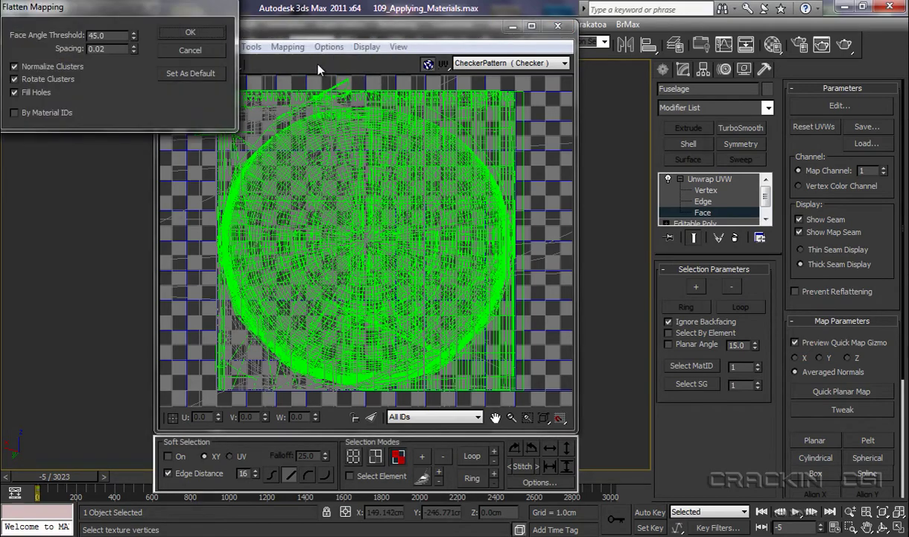
drag(147, 10, 218, 34)
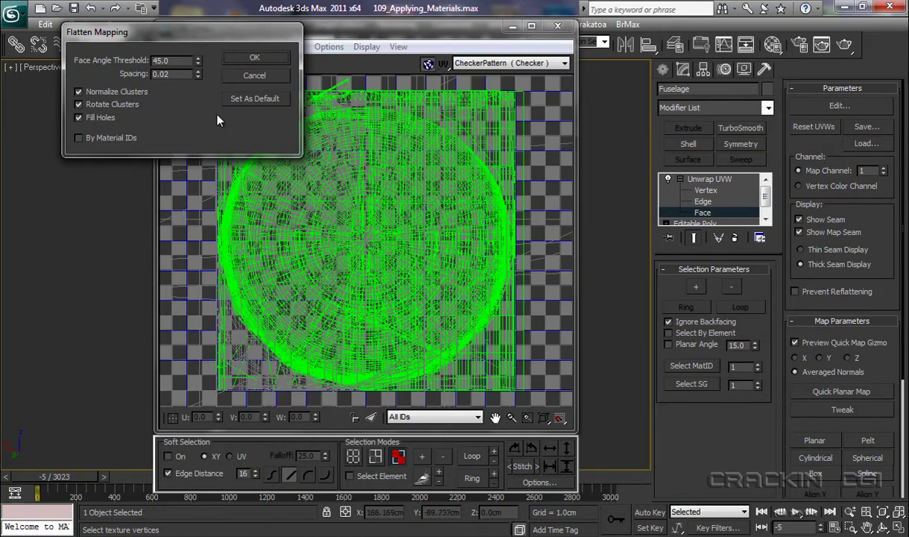
click(259, 58)
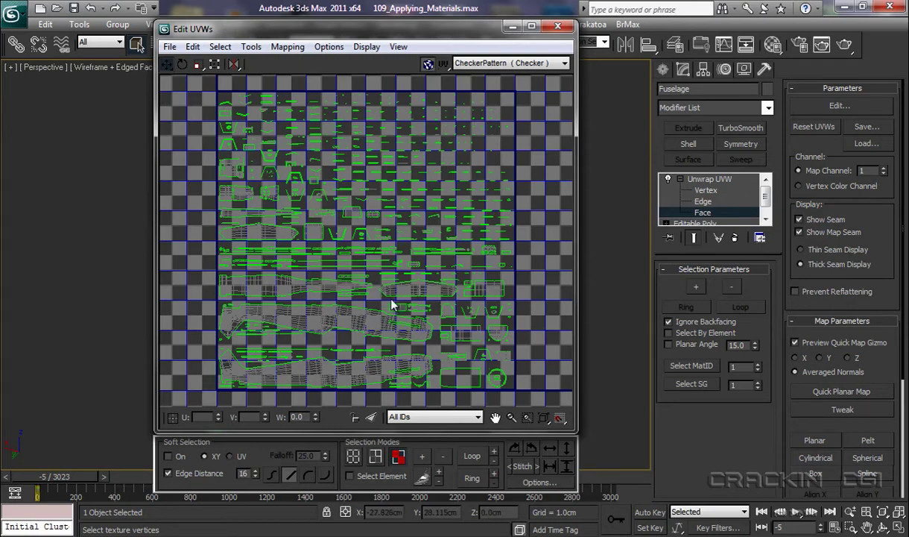
Step: Widen the Edit UVWs window to show more of the flattened fuselage side clusters
scroll(392, 302, up, 8)
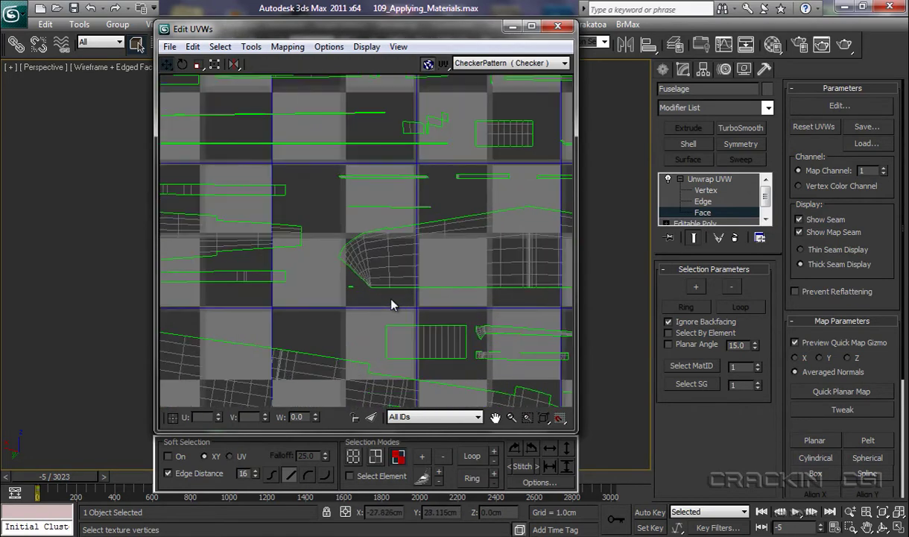
middle_drag(392, 301, 443, 179)
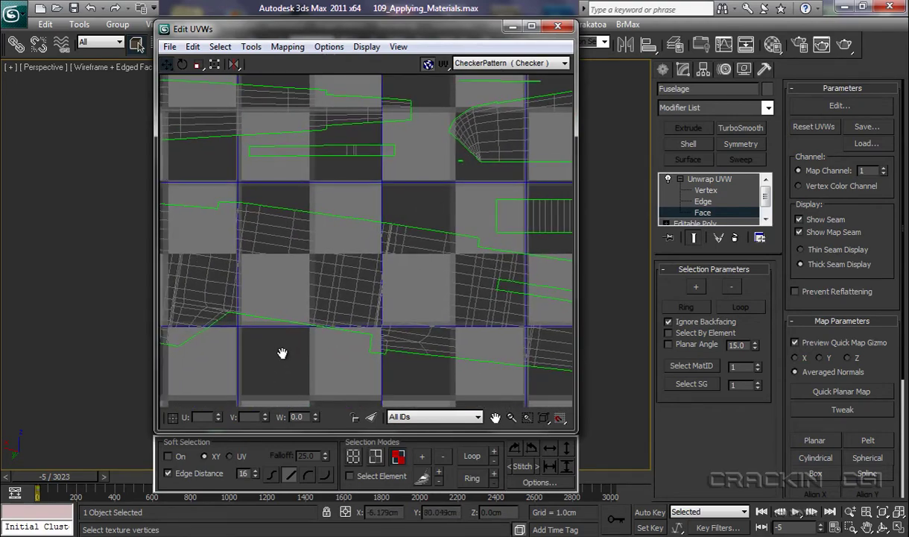
middle_drag(284, 350, 410, 296)
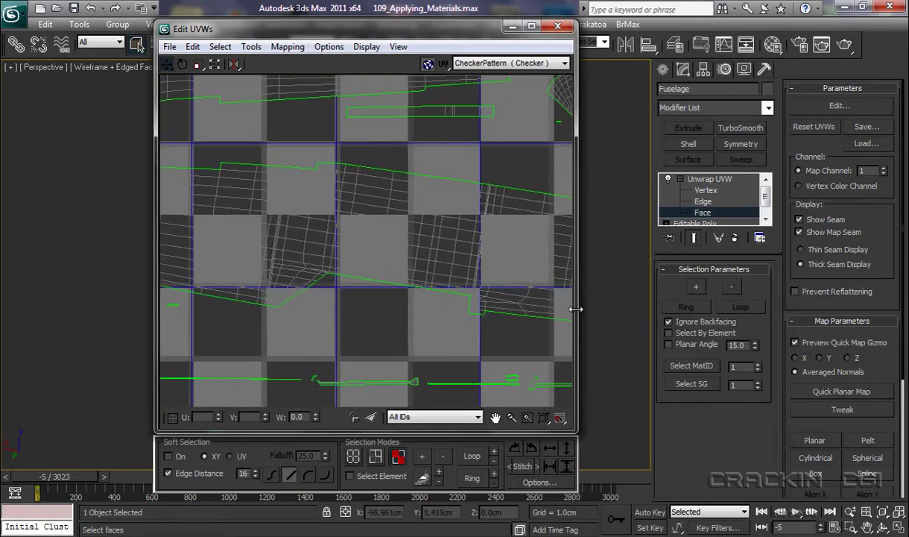
drag(576, 308, 872, 321)
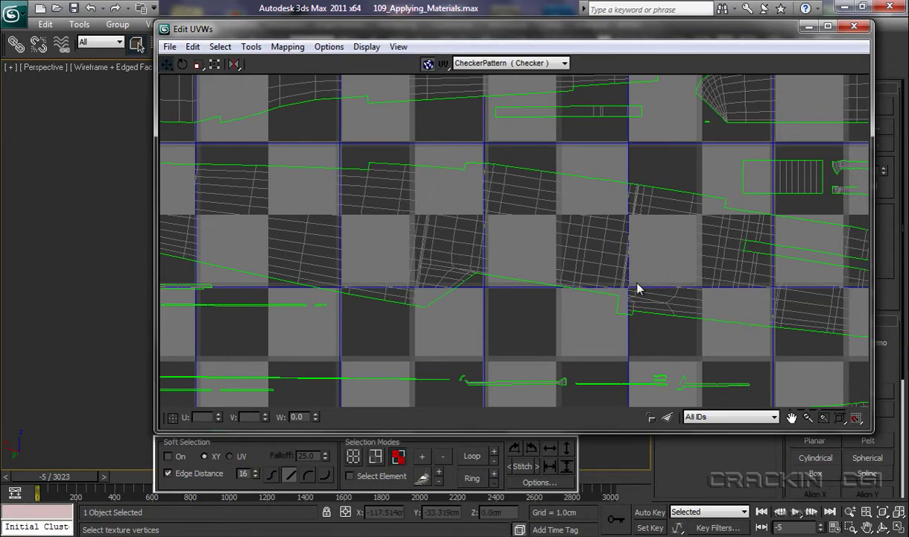
Step: Examine the flattened UV clusters, comparing the large fuselage and tail pieces with the small fragments across the layout
middle_drag(538, 316, 392, 328)
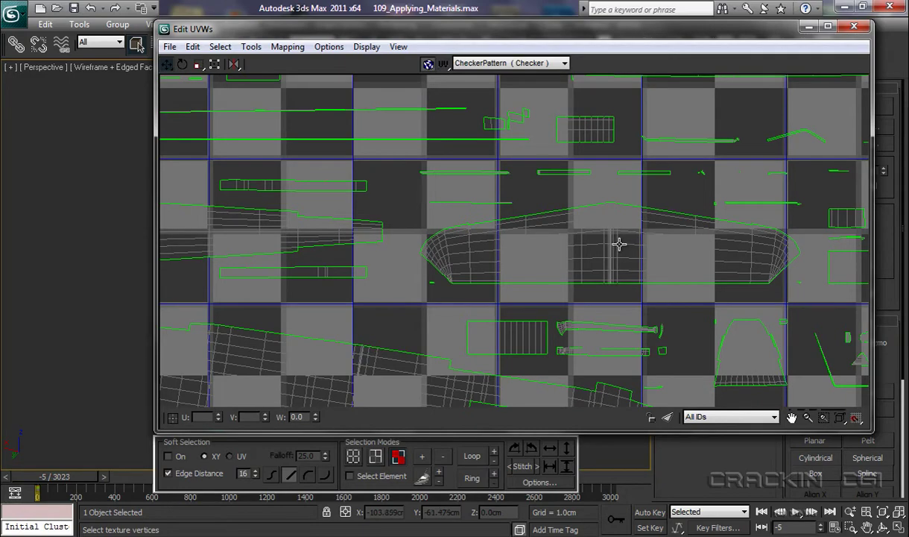
middle_drag(438, 299, 566, 275)
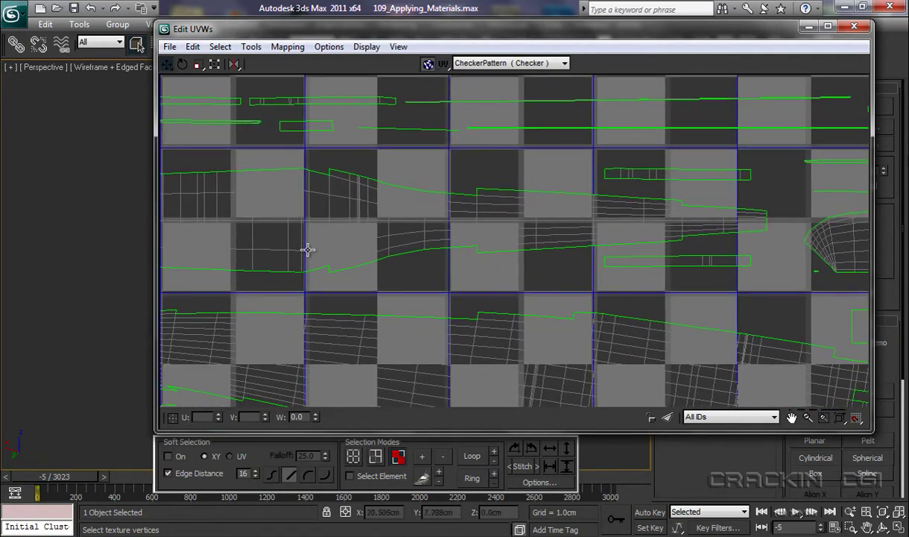
mouse_move(485, 248)
middle_down()
mouse_move(567, 163)
mouse_move(486, 254)
middle_up()
scroll(483, 254, down, 2)
scroll(483, 255, down, 4)
middle_drag(308, 312, 213, 256)
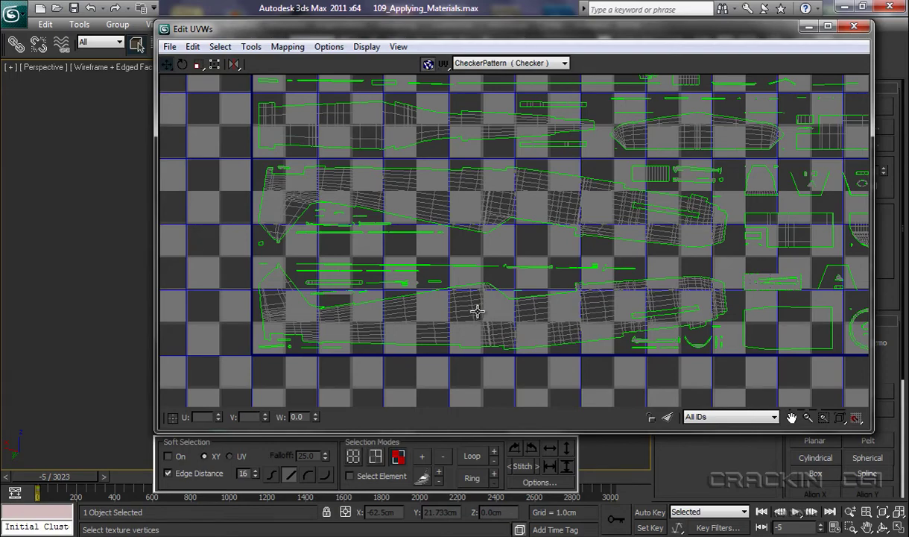
scroll(491, 269, down, 5)
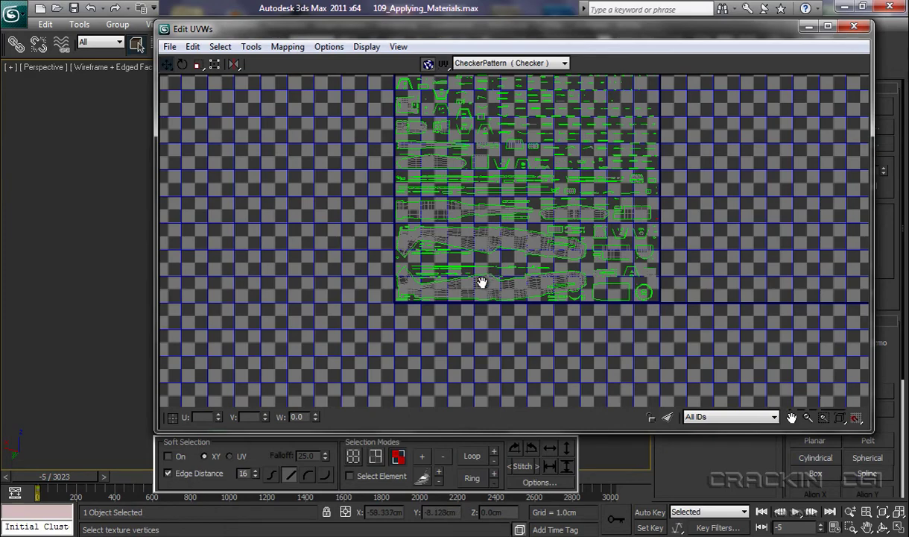
middle_drag(481, 284, 432, 348)
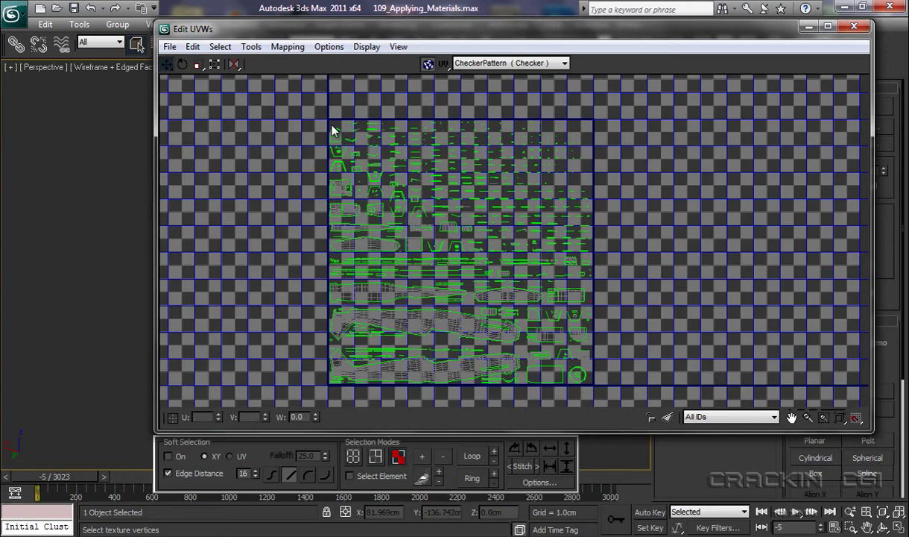
scroll(410, 220, up, 6)
middle_drag(417, 266, 515, 116)
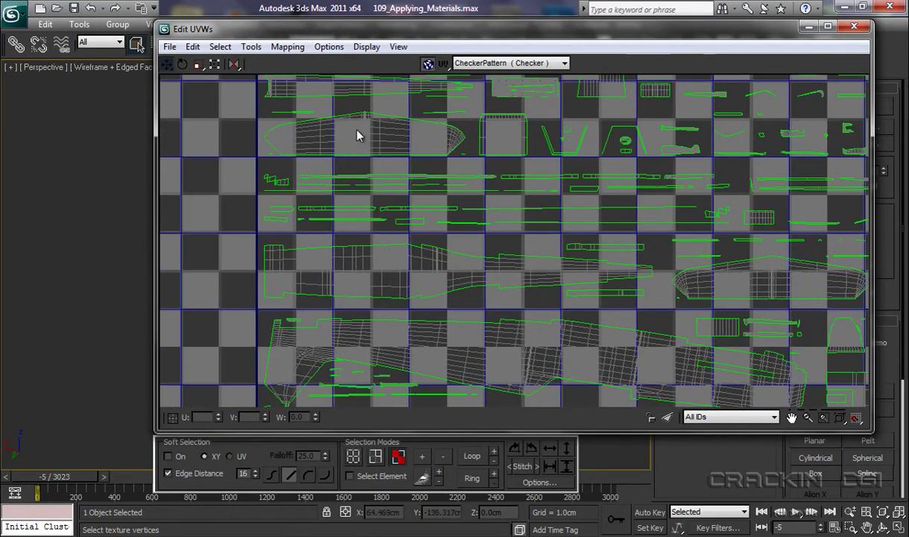